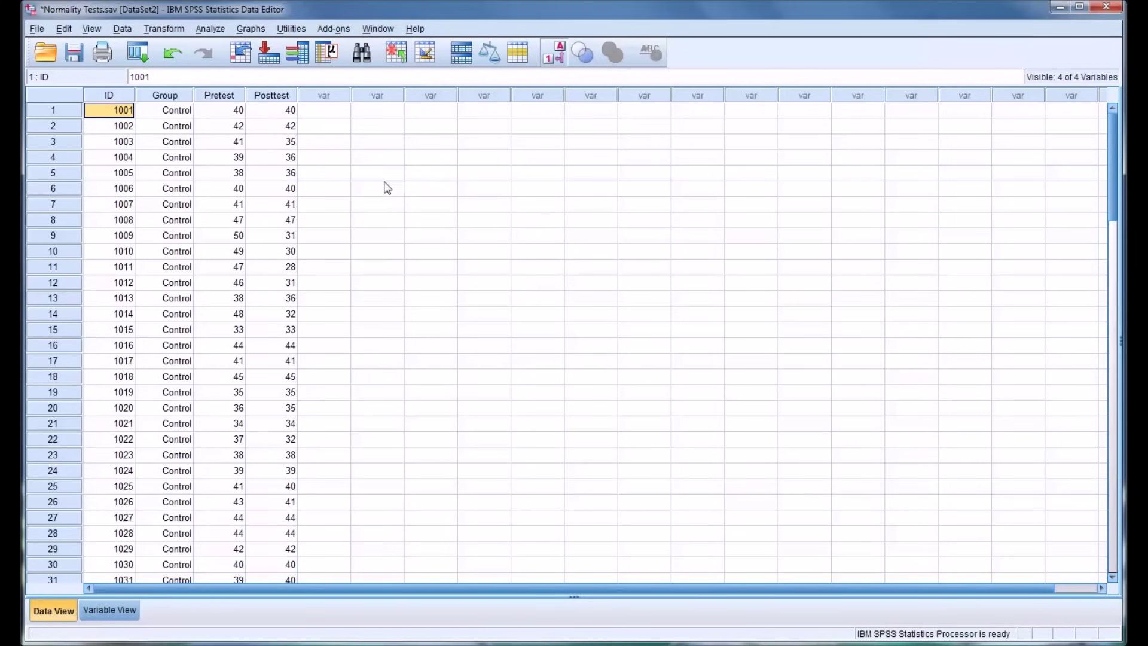
Select the ID, Group, Pretest and Posttest columns in the data view.
click(112, 95)
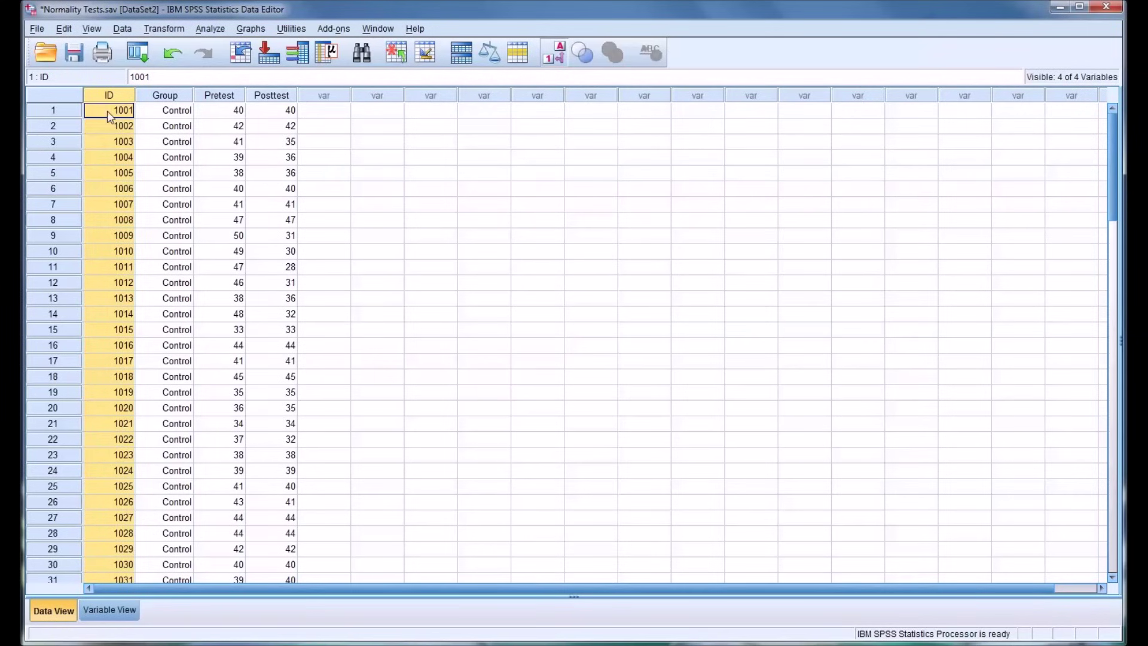
click(165, 98)
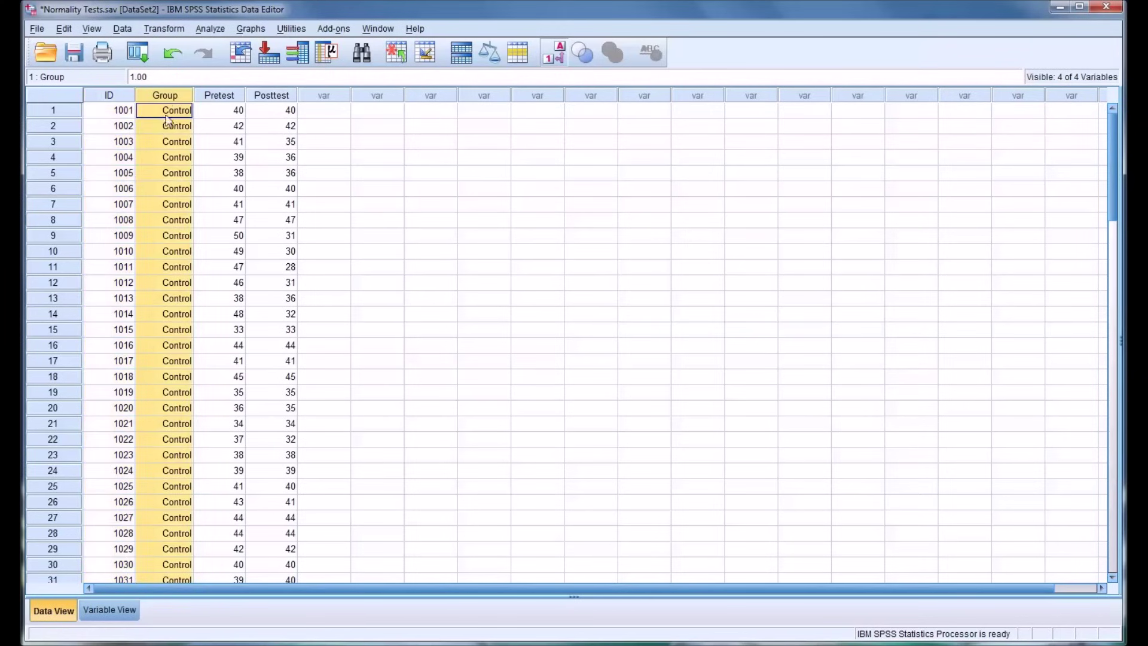
scroll(175, 368, down, 10)
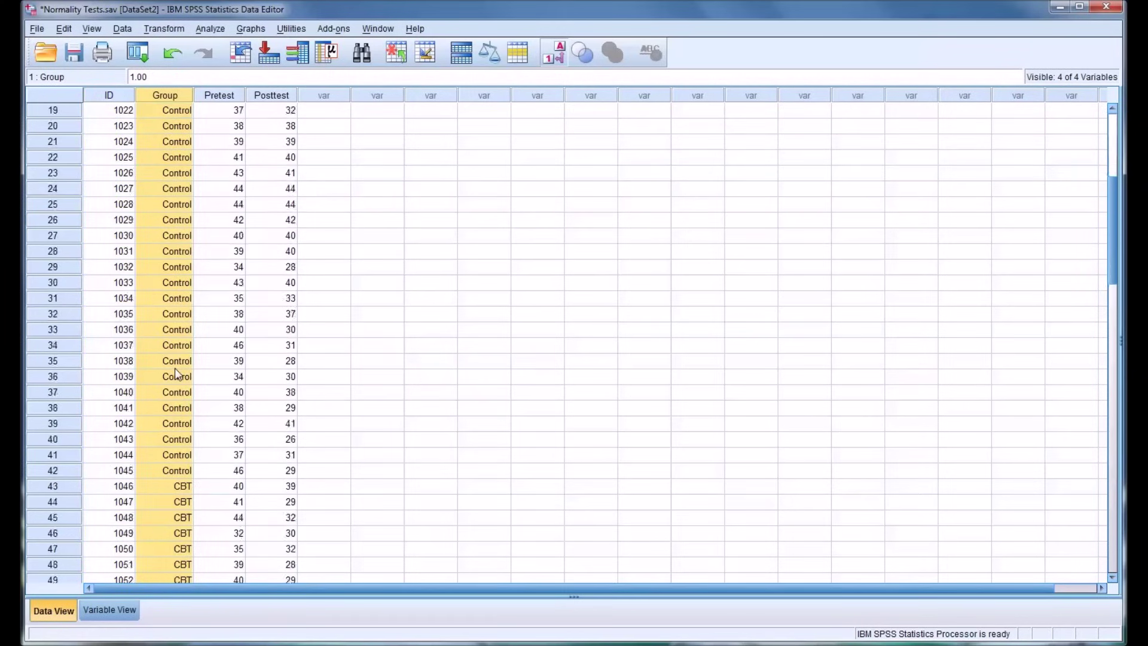
scroll(191, 383, up, 10)
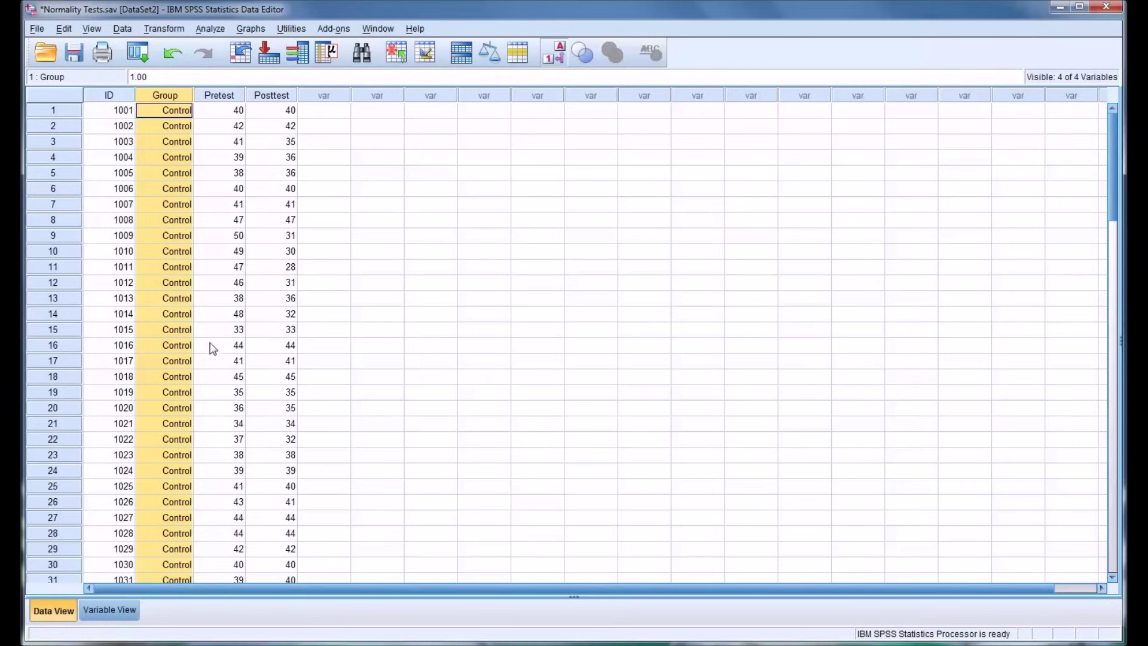
click(219, 96)
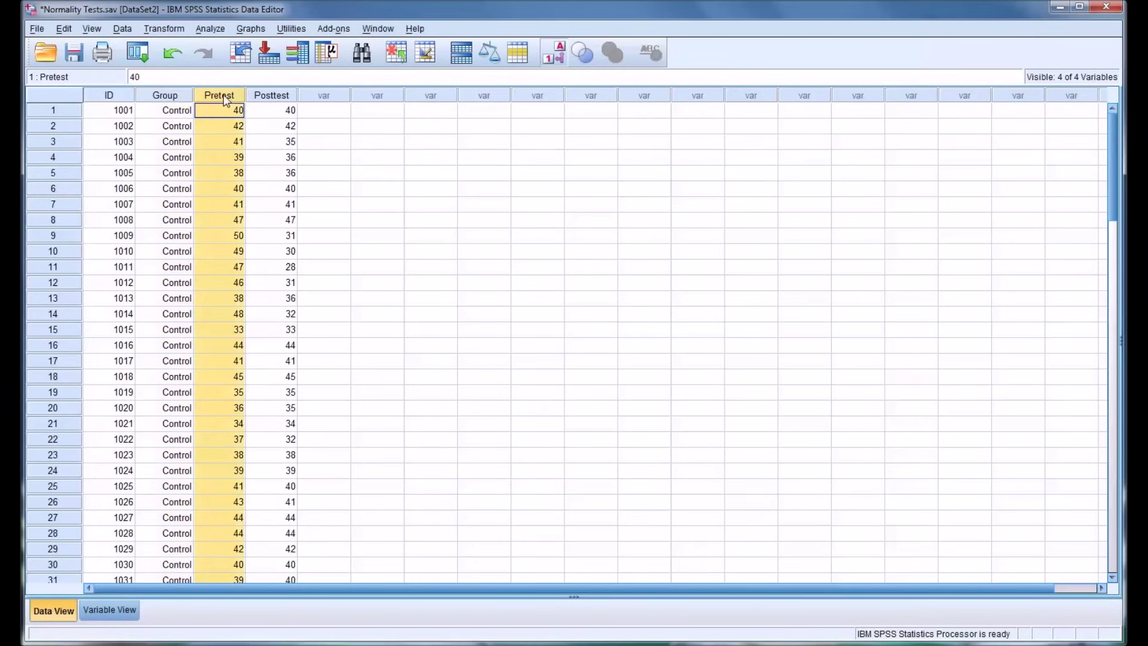
click(264, 96)
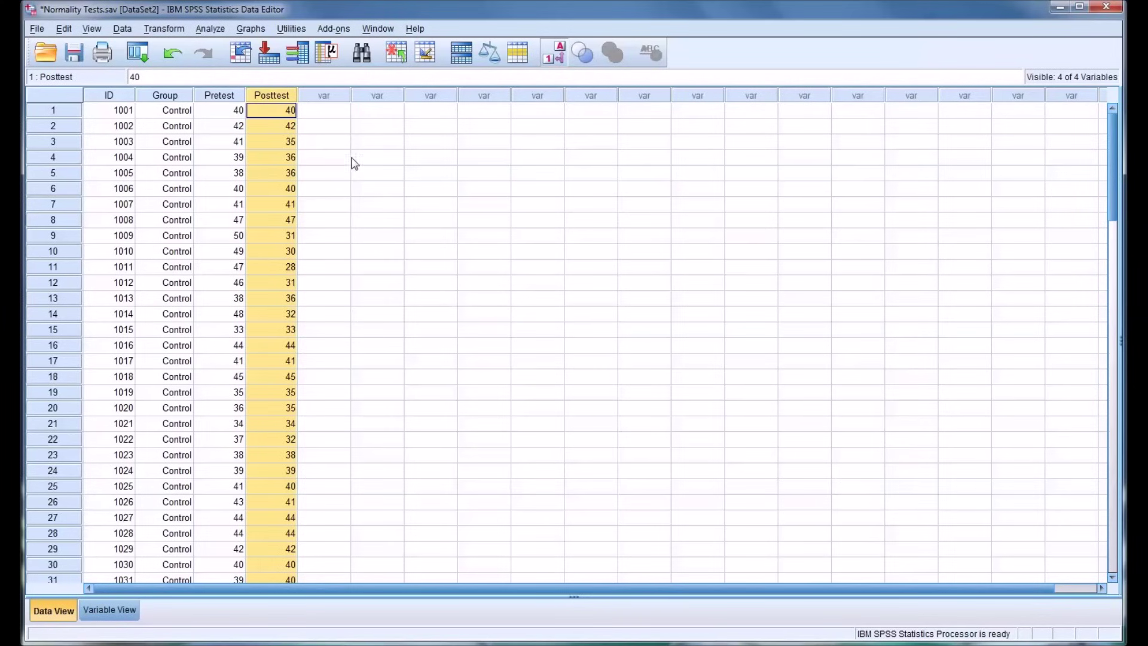
click(226, 96)
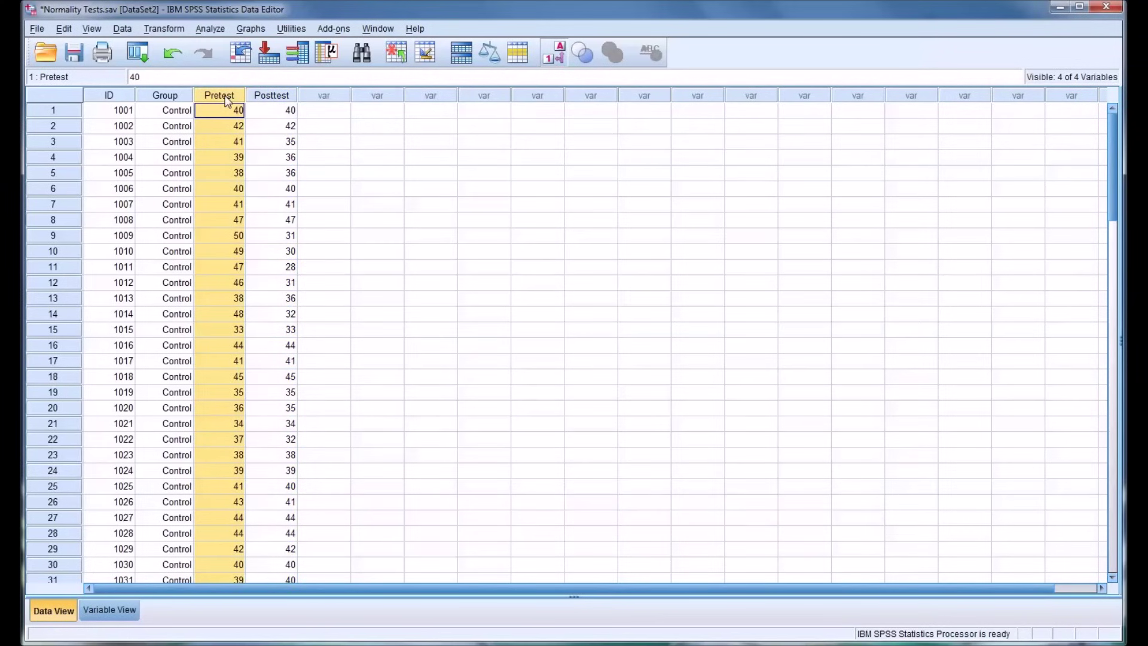
click(269, 97)
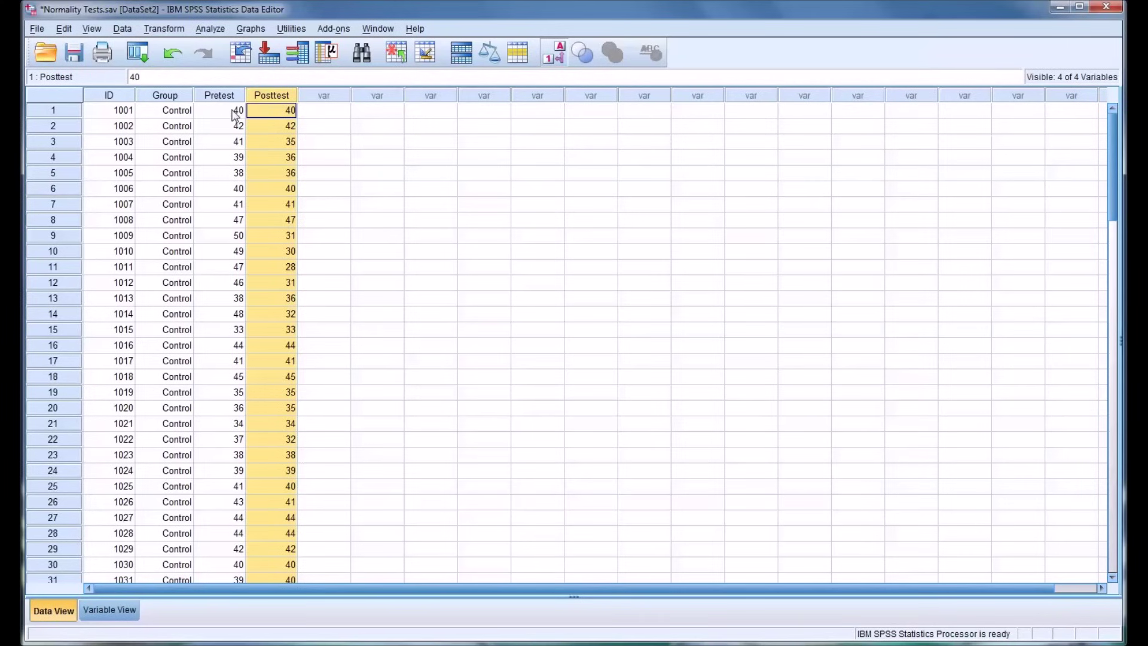
Open Analyze > Descriptive Statistics > Explore and pick Posttest among the dependent variables.
click(210, 30)
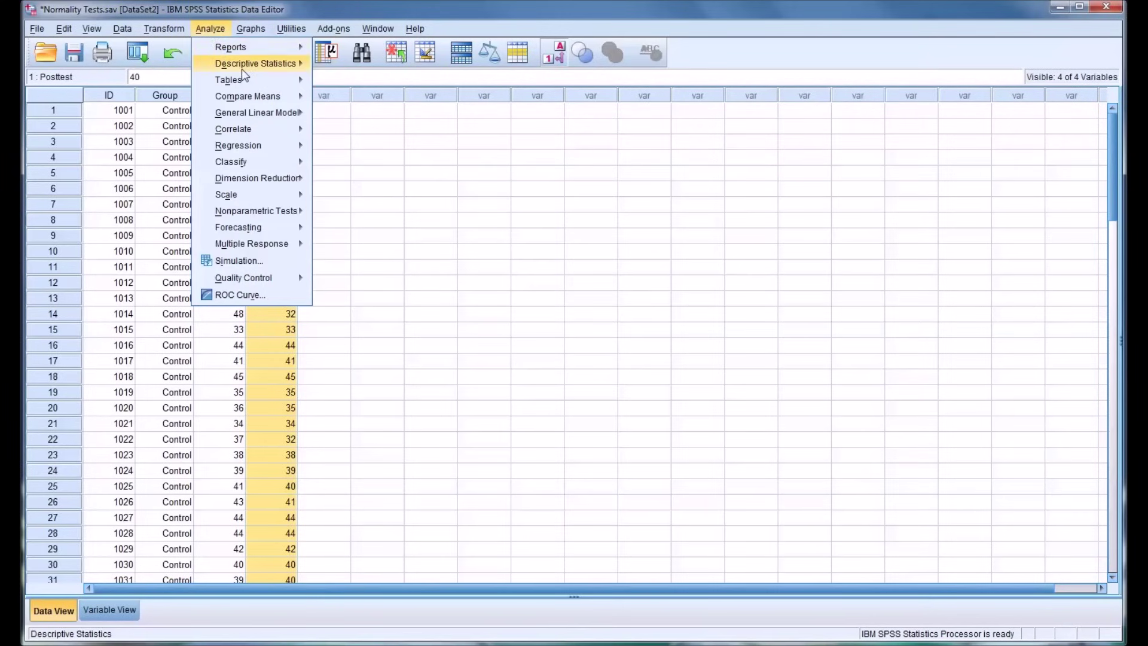
mouse_move(245, 68)
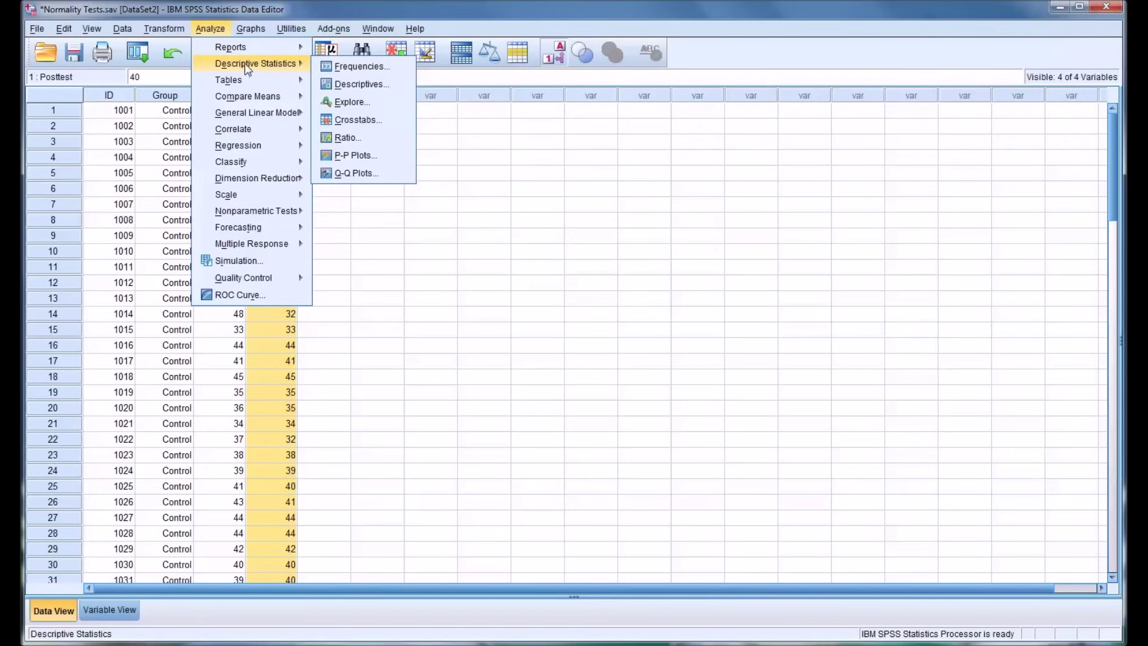
click(353, 102)
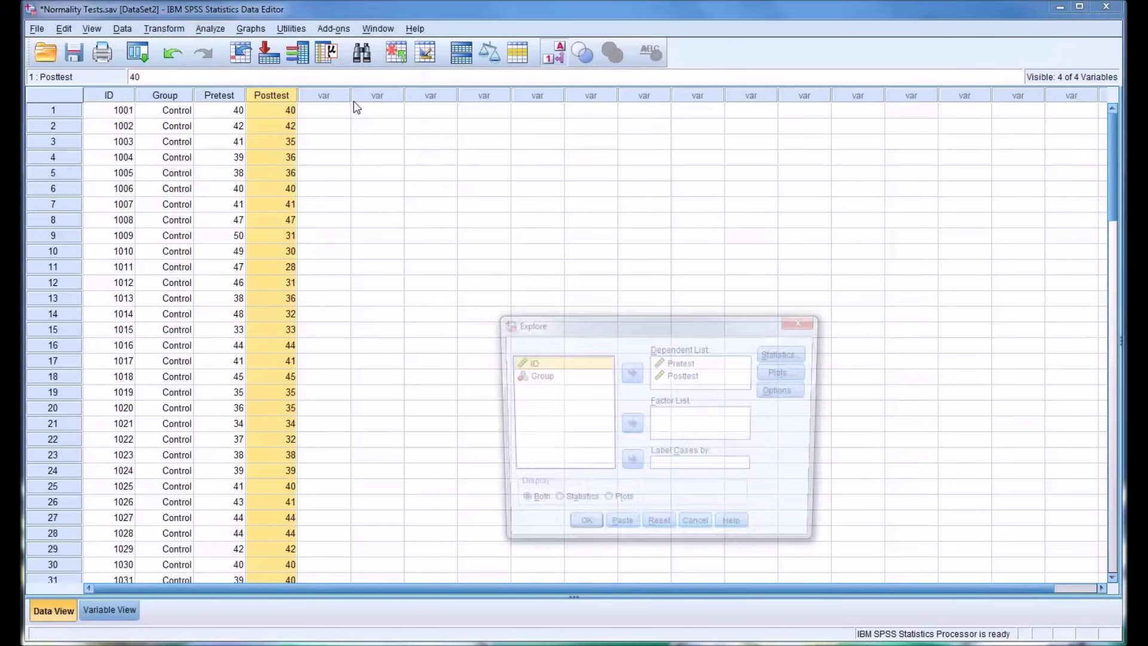
click(676, 376)
Move Pretest and Posttest back into the Dependent List, then open Explore: Statistics.
click(631, 373)
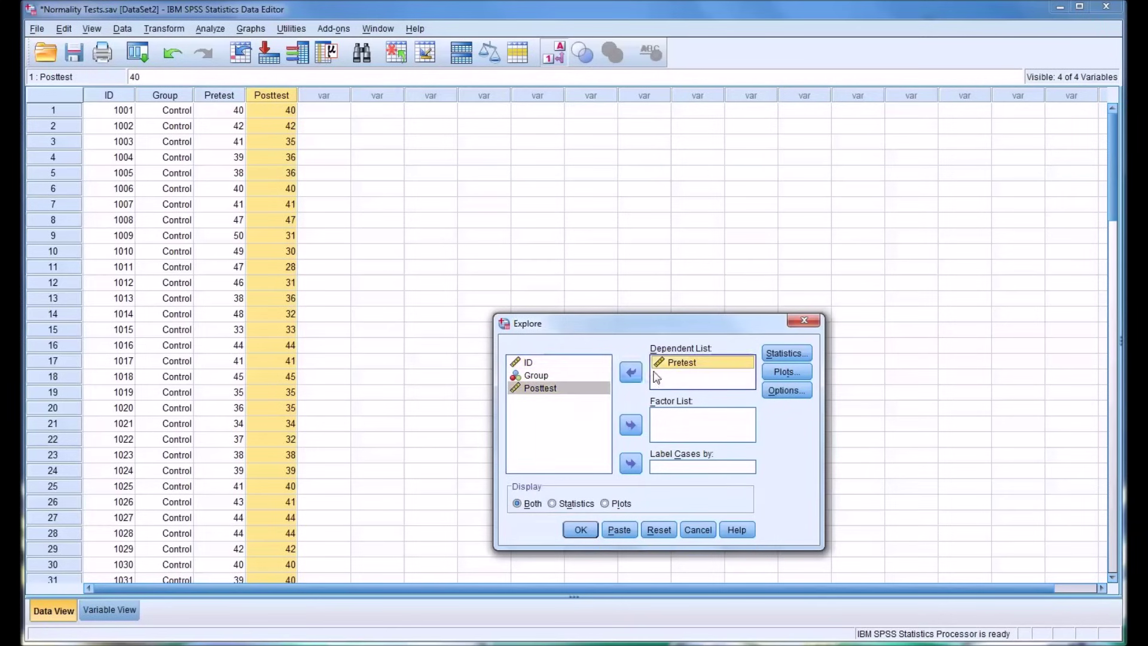
click(631, 374)
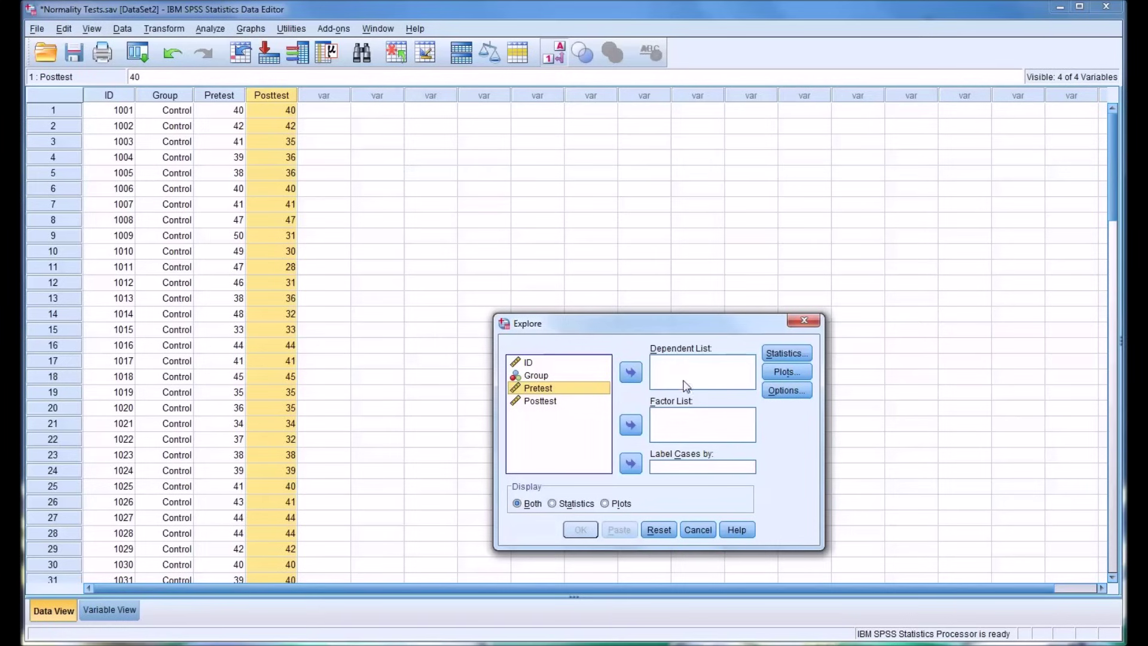
click(631, 373)
click(542, 389)
click(630, 374)
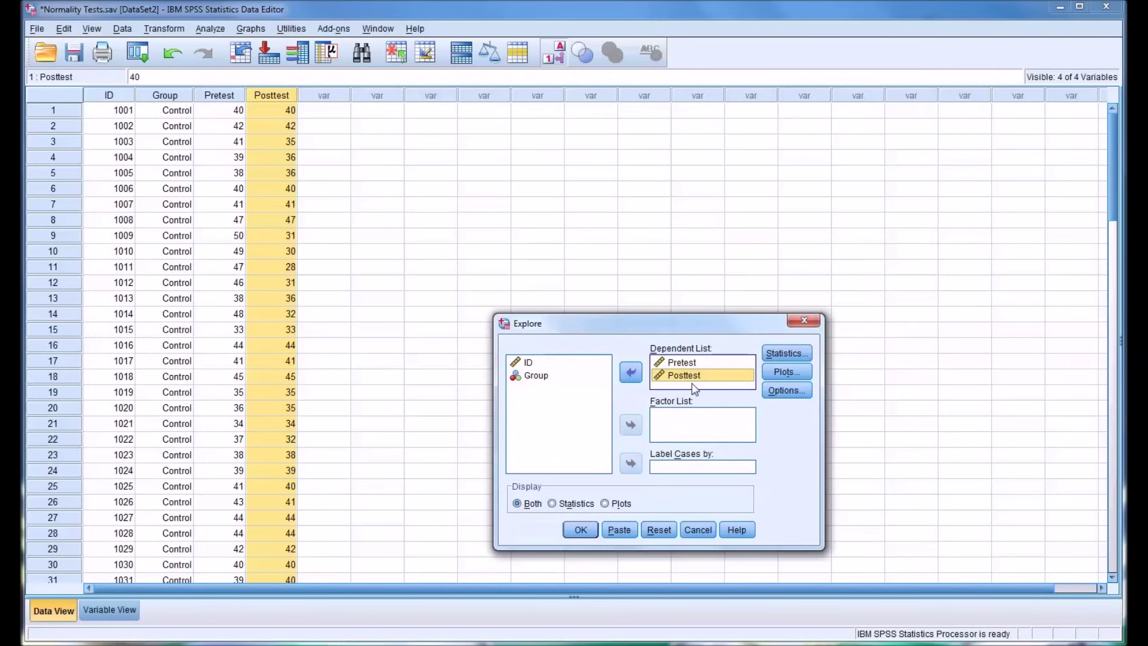
click(786, 356)
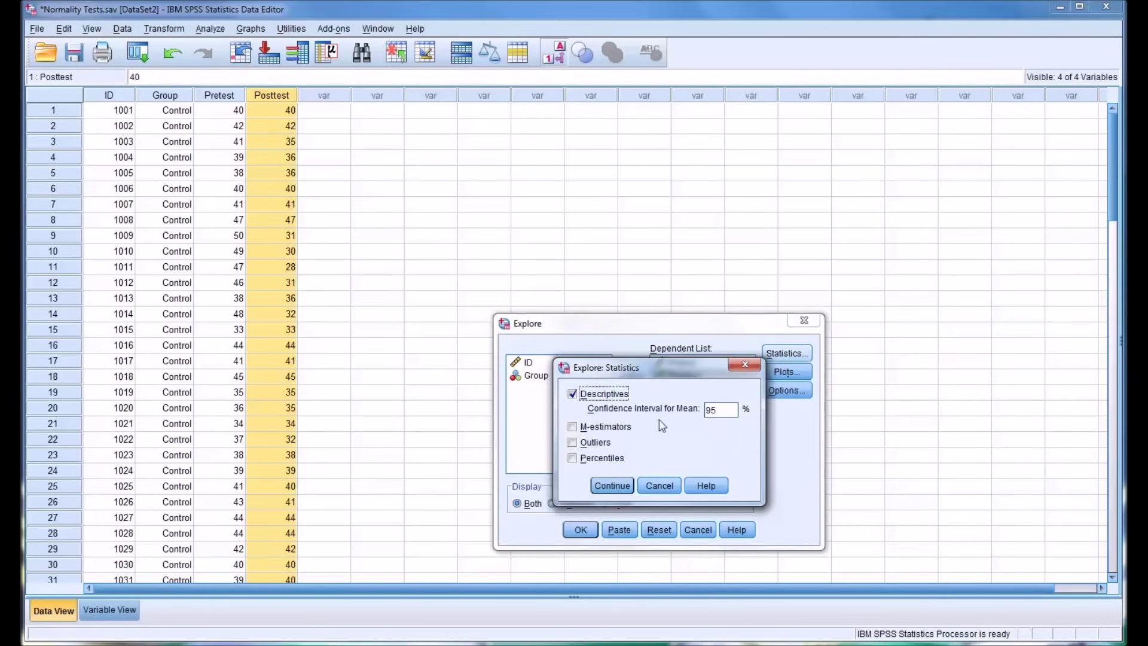
Keep Descriptives at 95% and try the histogram, normality and stem-and-leaf options in Explore: Plots.
click(611, 485)
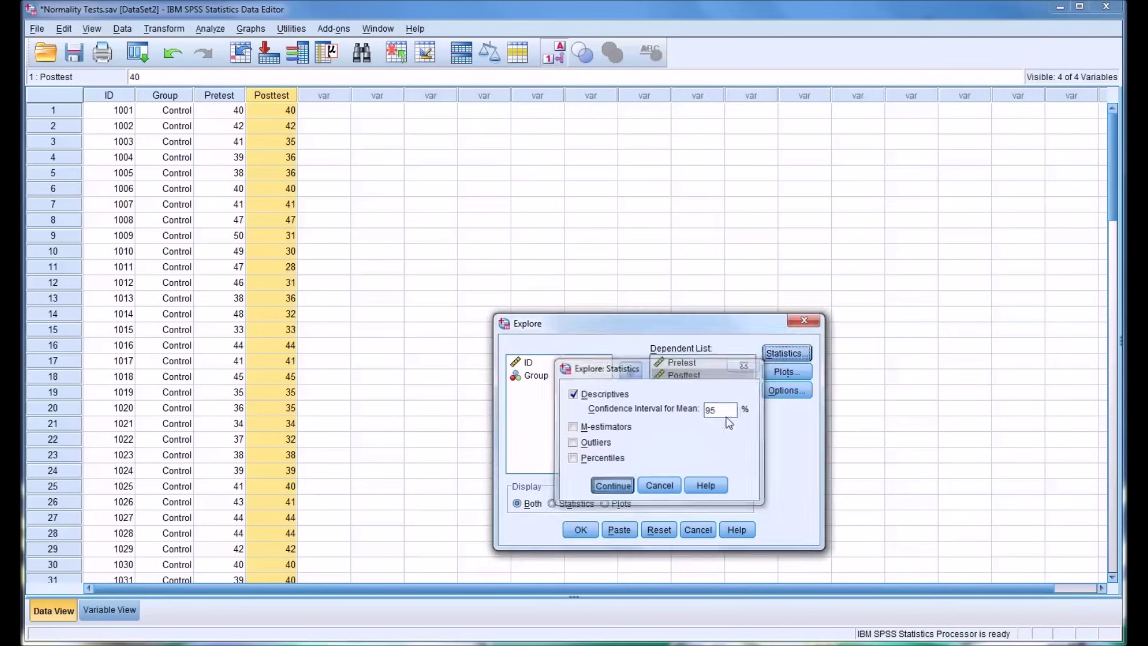
click(785, 372)
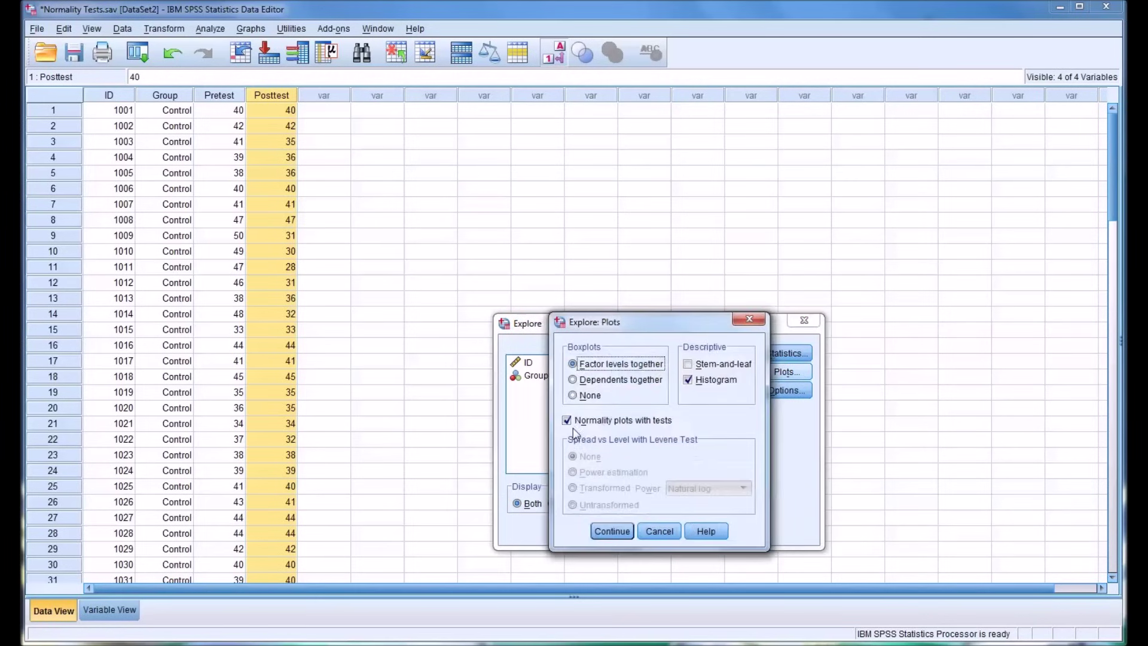
click(589, 421)
click(571, 421)
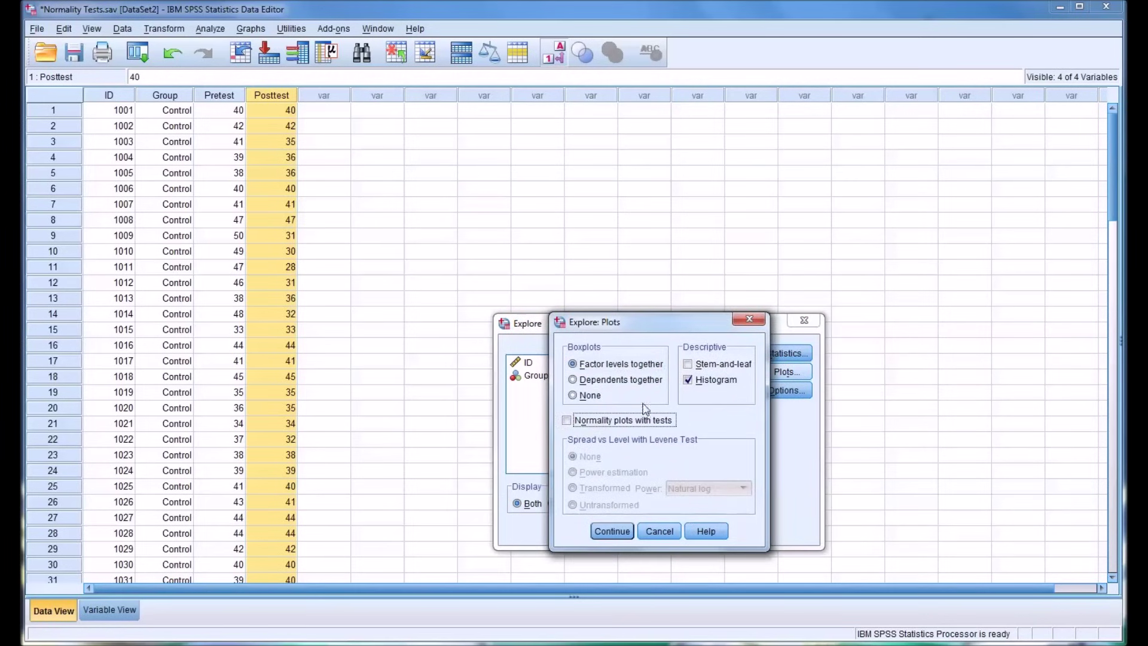
click(688, 378)
key(alt+s)
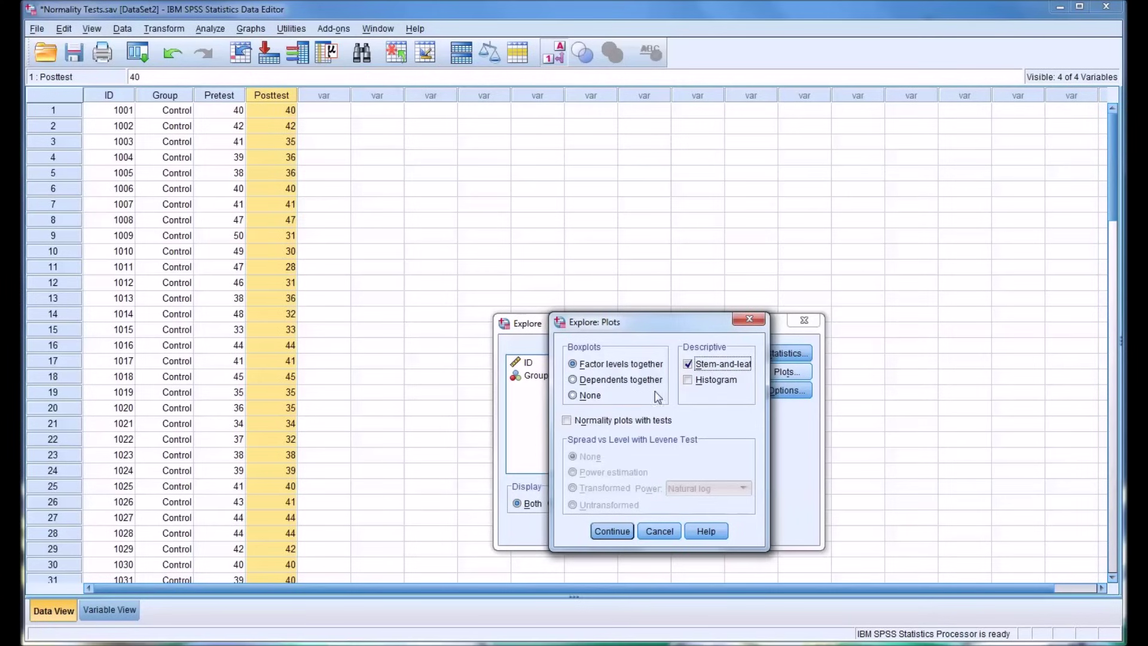
Enable Histogram and Normality plots with tests, uncheck Stem-and-leaf, set Boxplots to None, and run Explore.
click(693, 378)
click(688, 364)
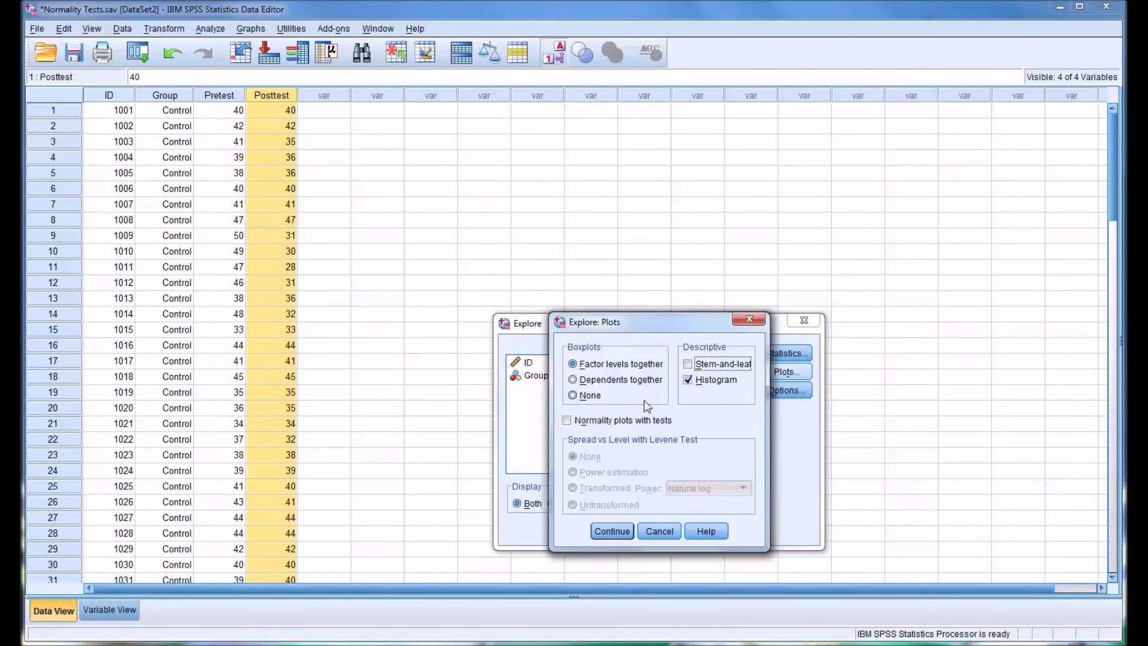
click(567, 420)
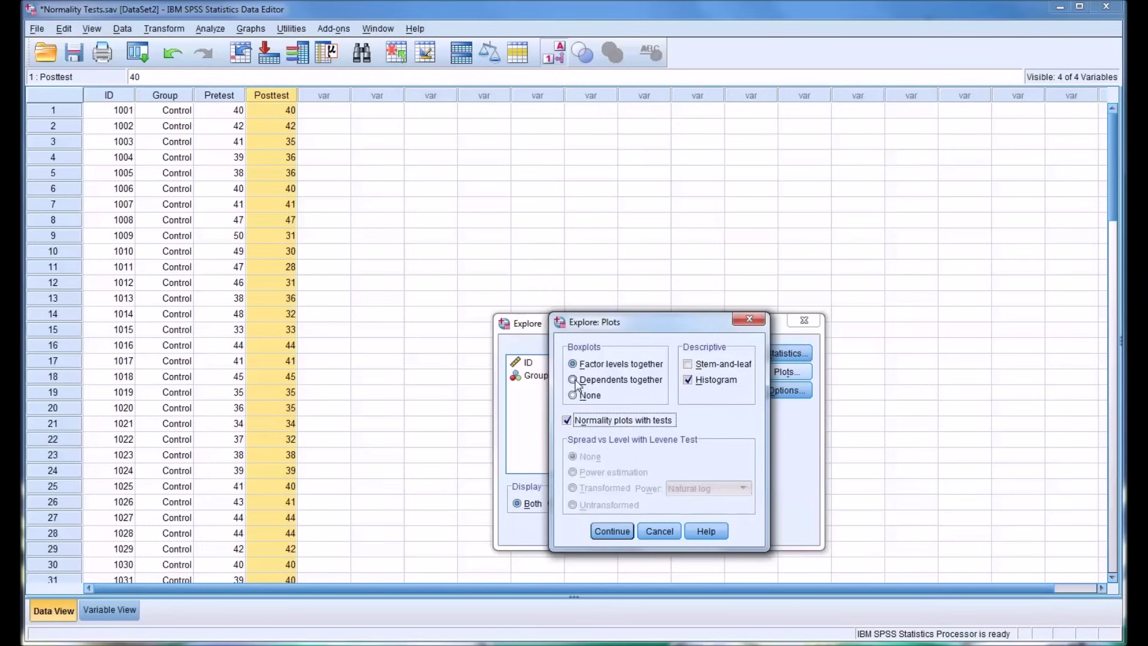
click(574, 395)
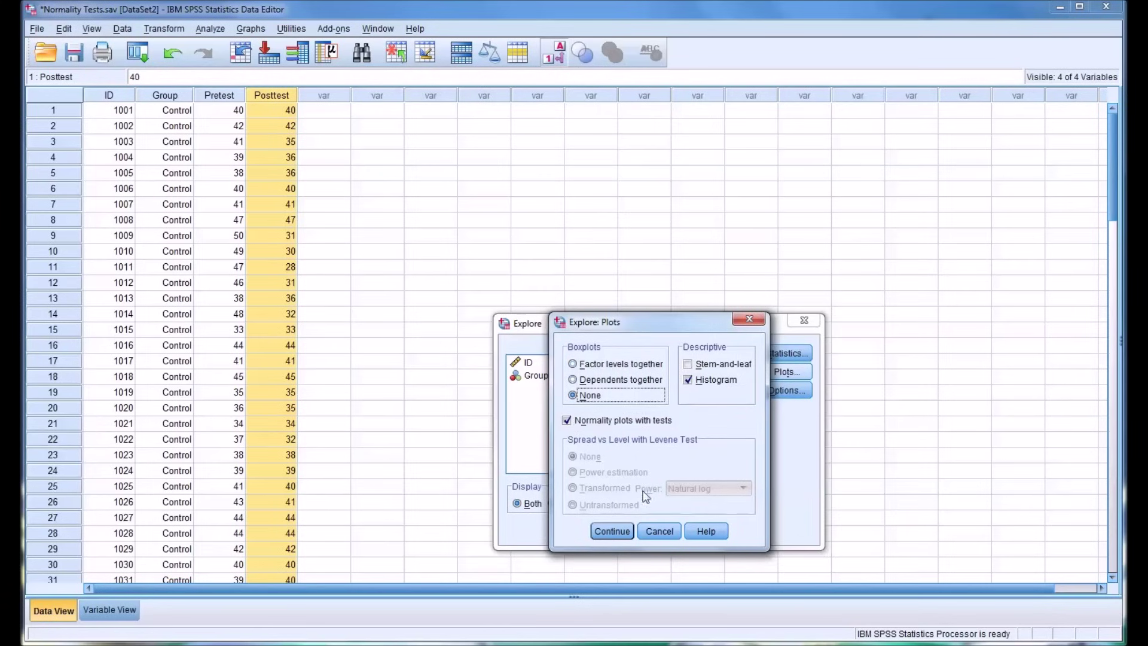
click(600, 533)
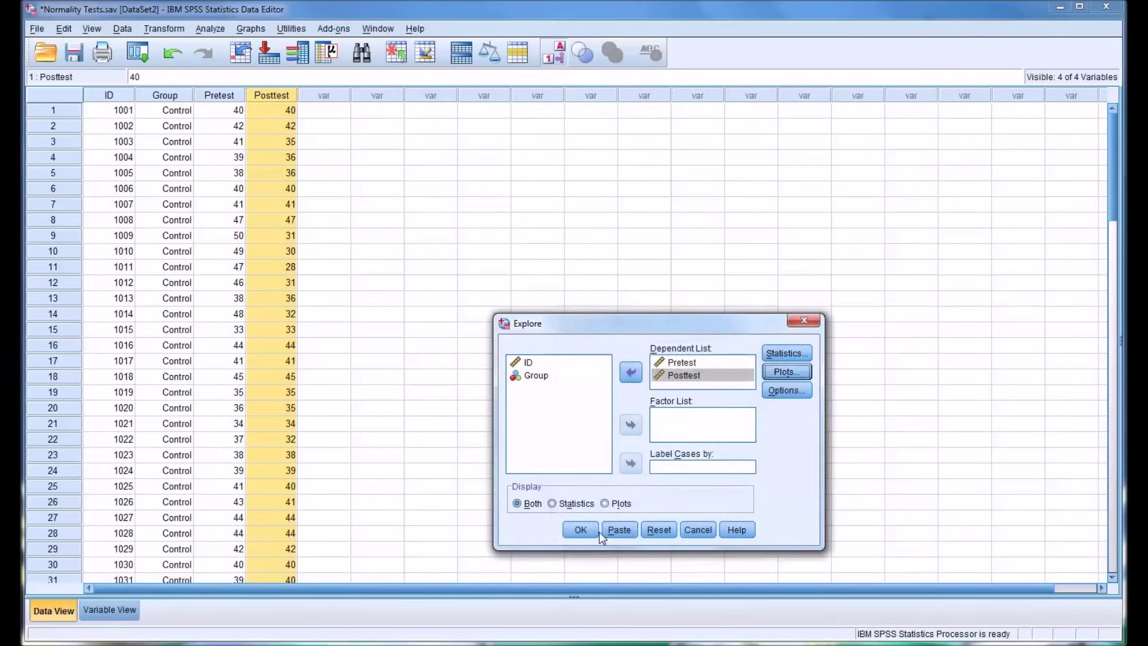
click(578, 530)
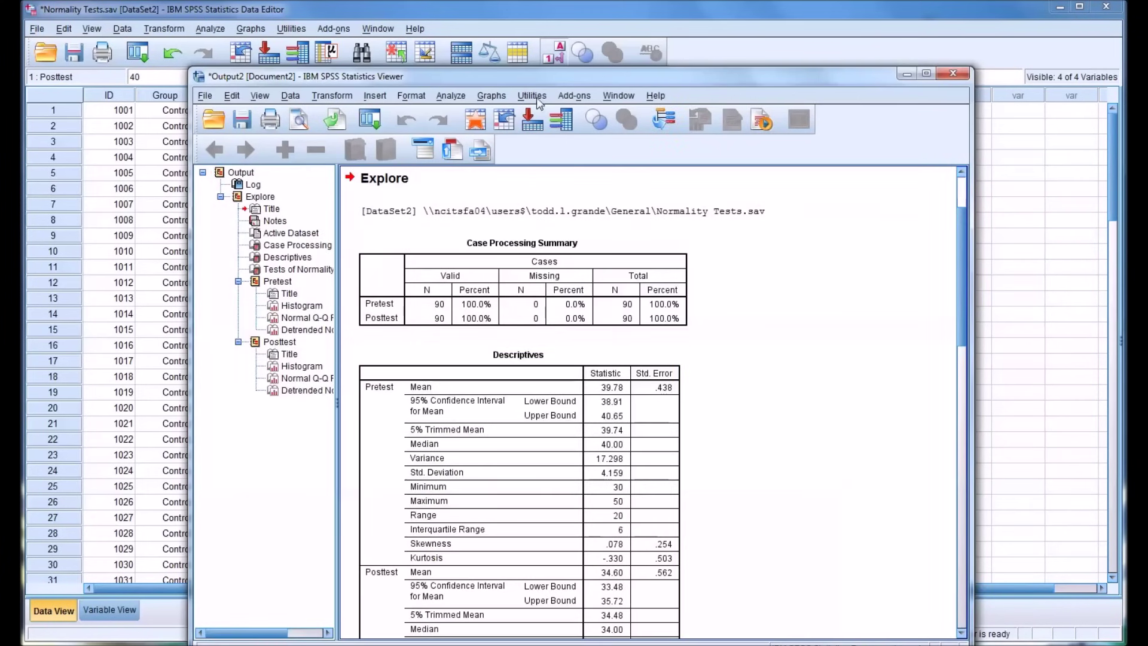
Move the Output Viewer over the data and scroll through the Pretest/Posttest Descriptives table.
drag(536, 79, 519, 47)
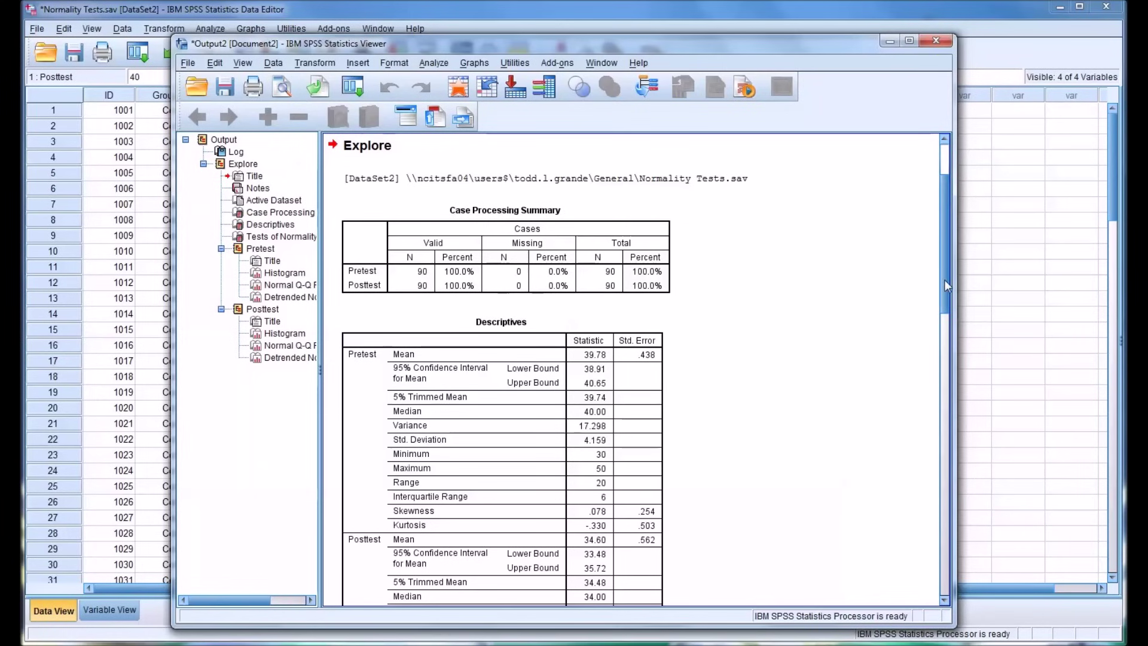
drag(945, 287, 946, 318)
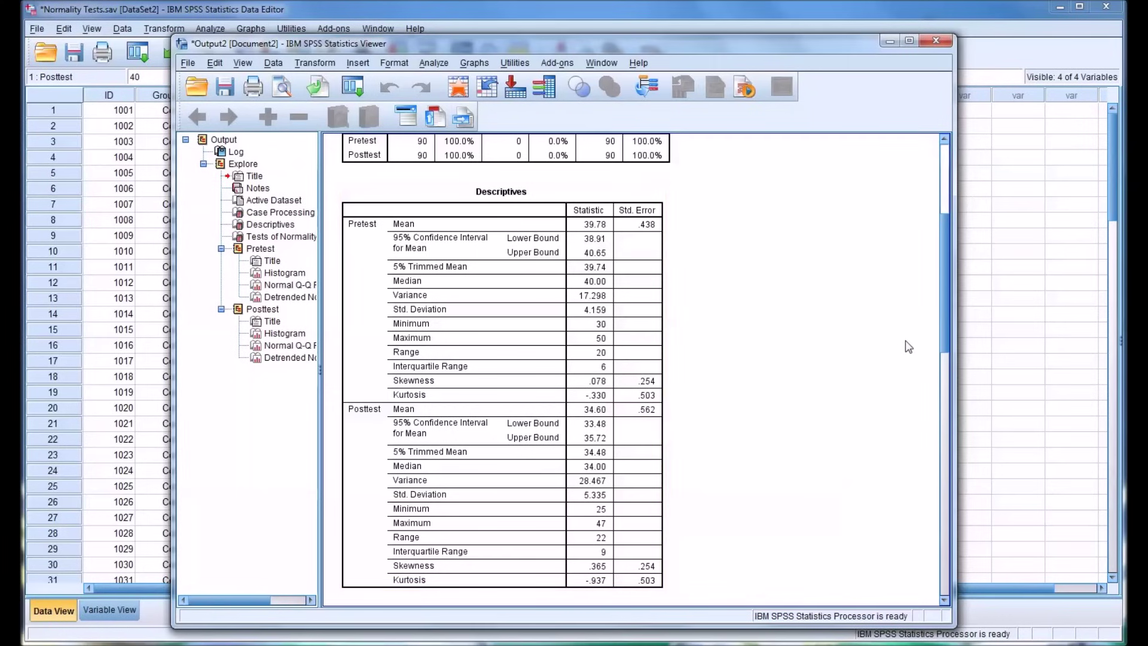
drag(945, 336, 952, 404)
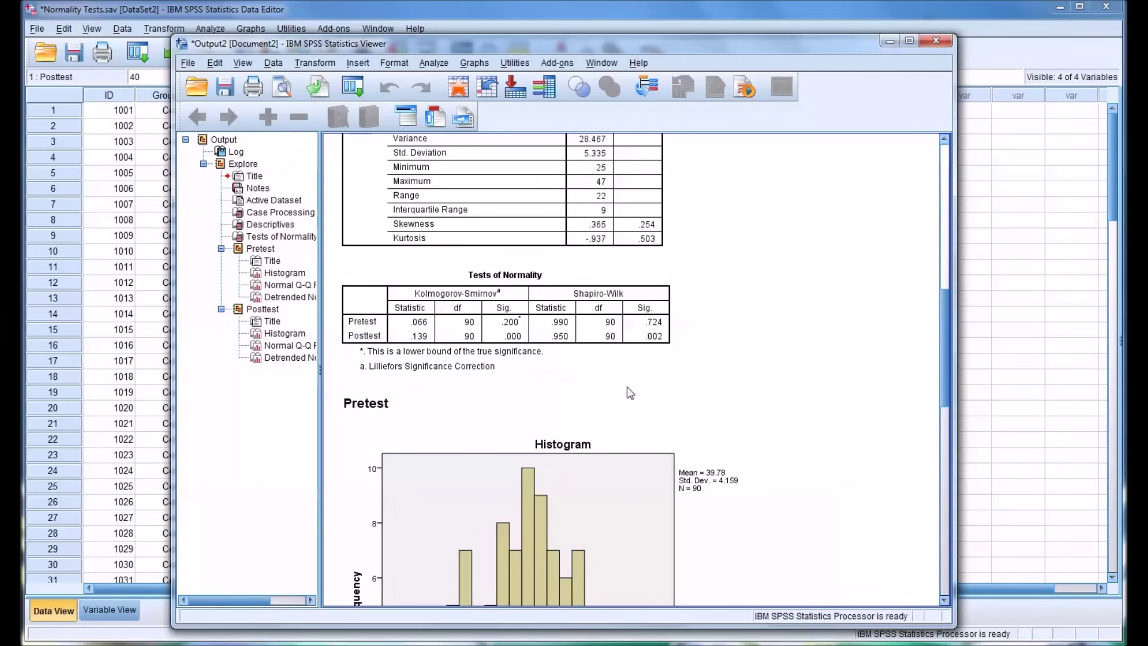
Select the Tests of Normality table with Kolmogorov-Smirnov and Shapiro-Wilk results.
click(635, 369)
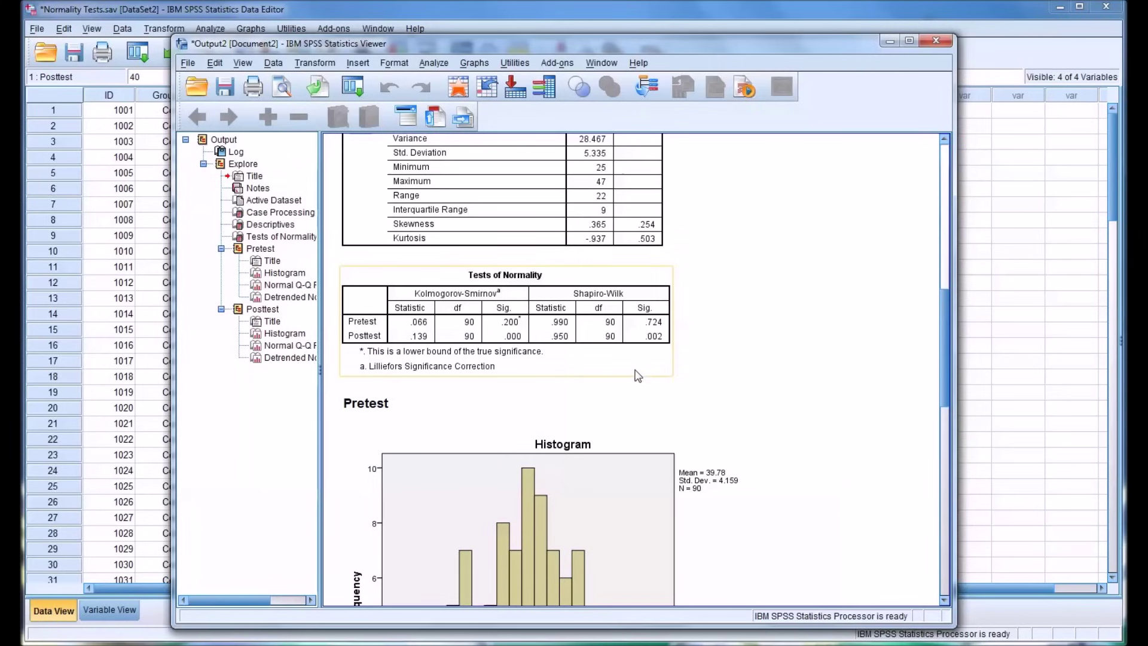
click(612, 389)
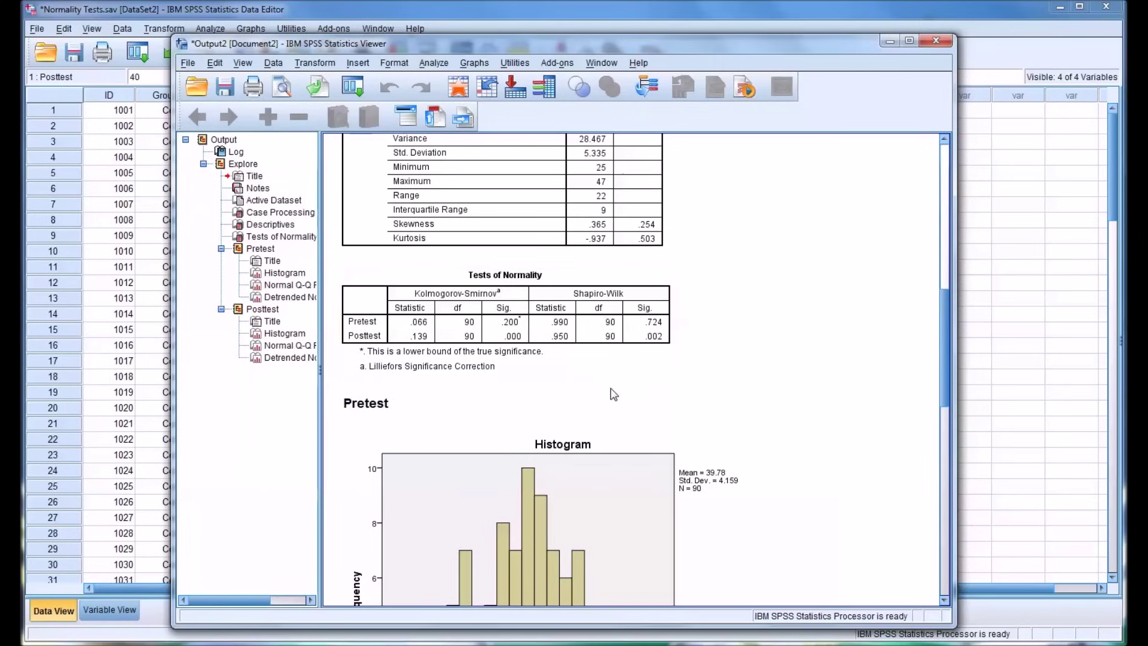
click(464, 376)
click(529, 366)
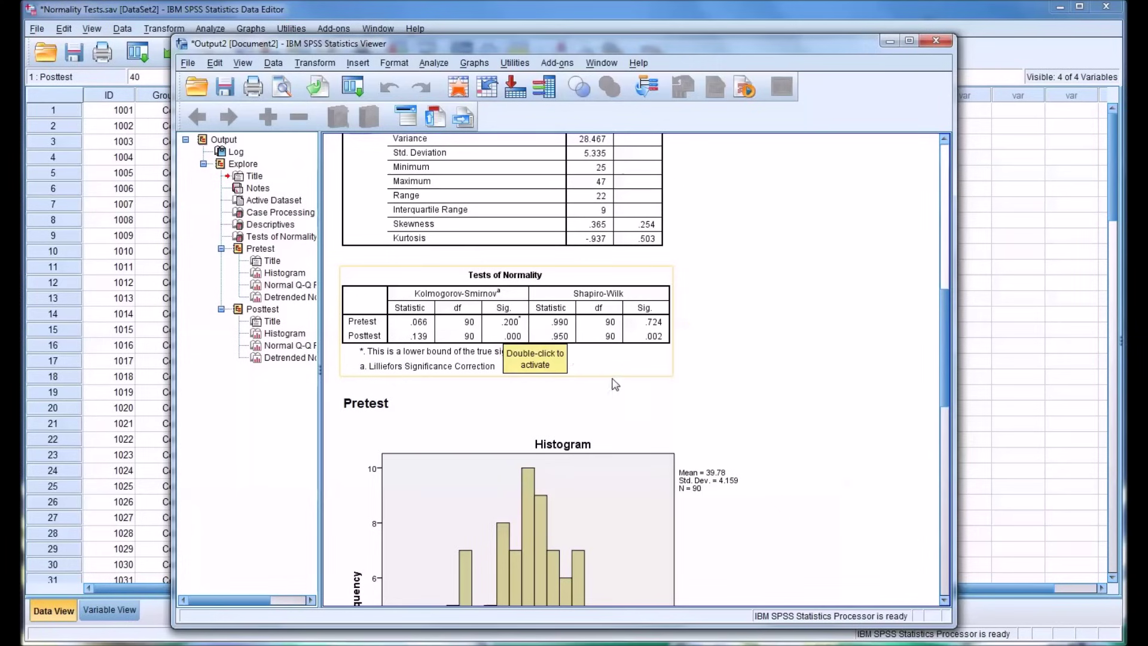
click(709, 390)
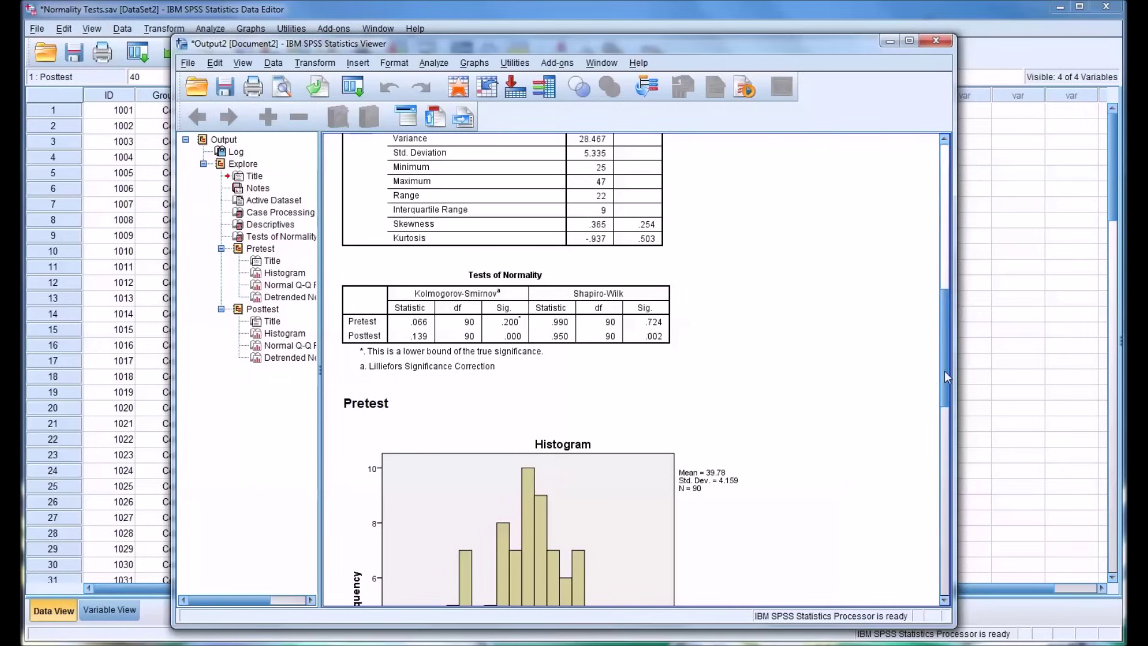
drag(945, 377, 942, 423)
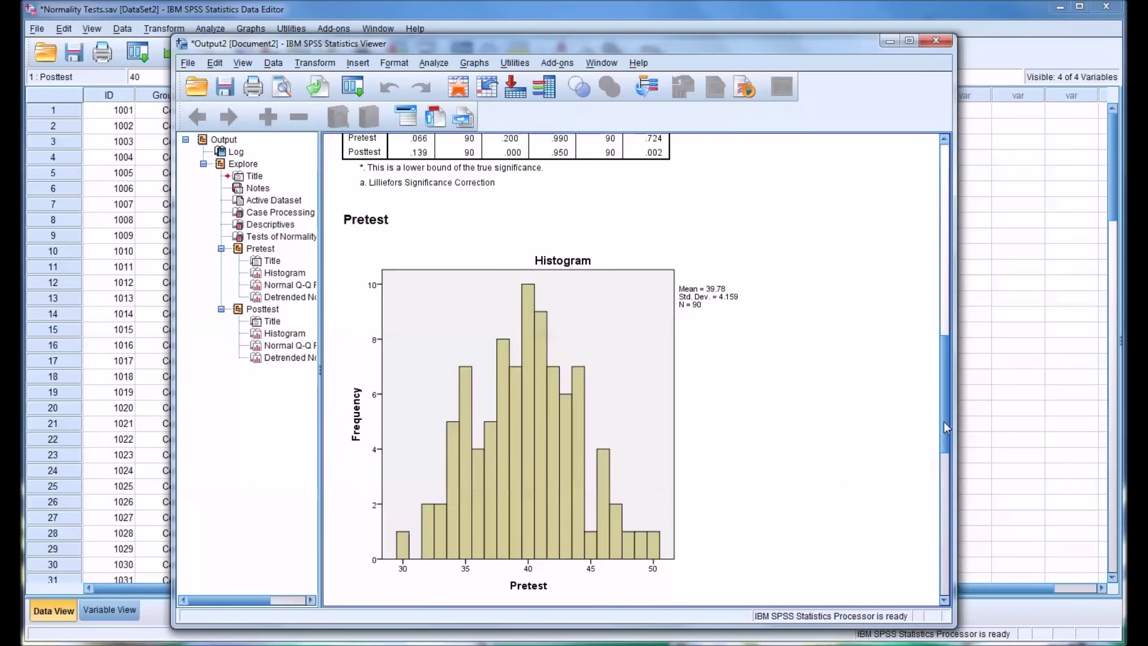
Scroll the output until the full Pretest histogram below the normality tests is visible.
drag(946, 427, 945, 412)
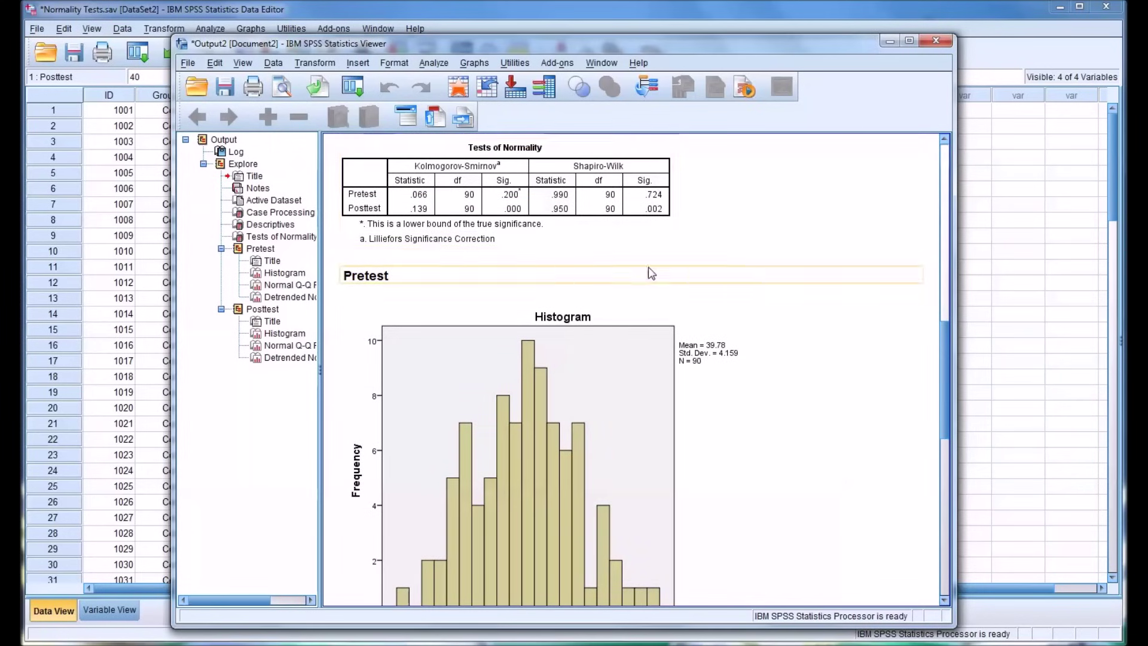
drag(945, 353, 945, 371)
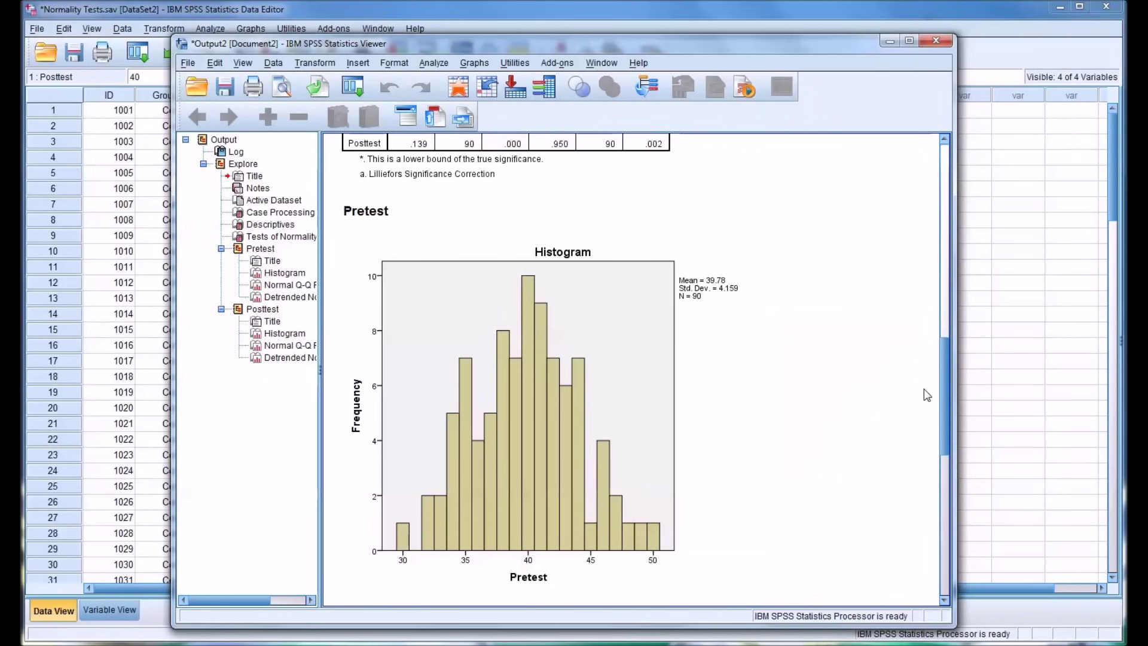
Scroll further down to the Posttest histogram (Mean 34.6, Std. Dev. 5.335, N = 90).
drag(946, 394, 950, 471)
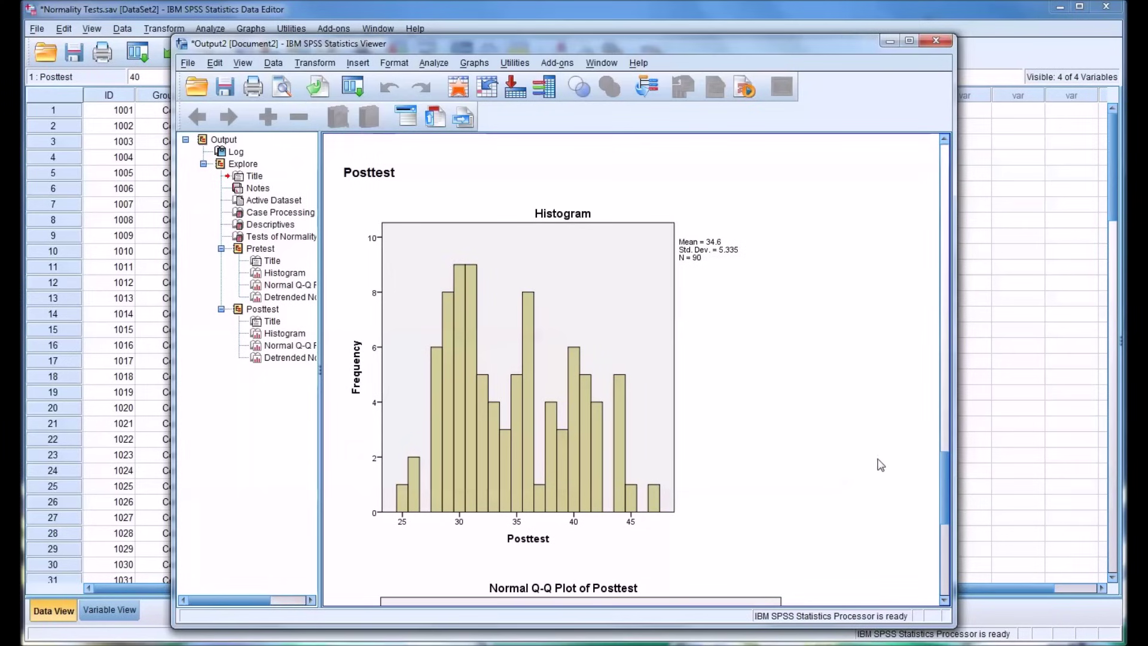